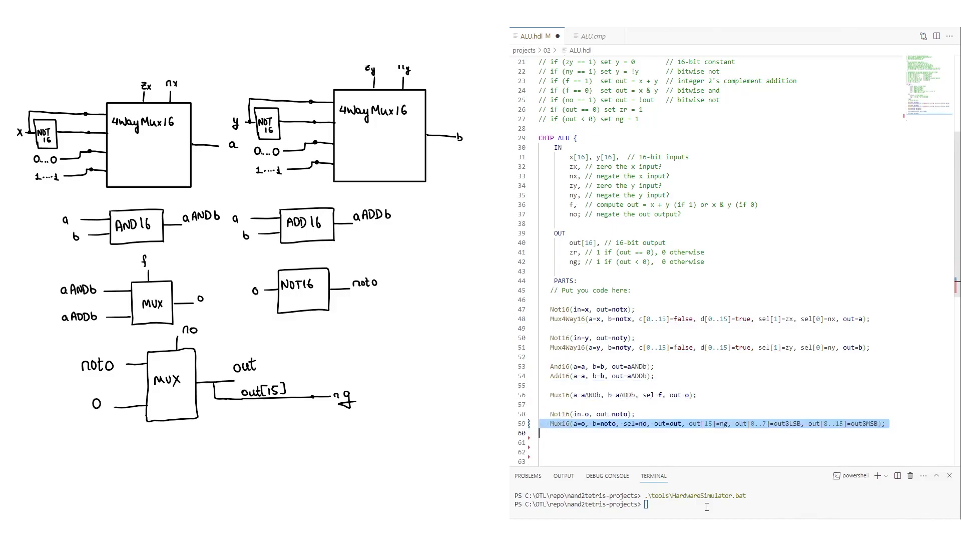
Sketch two branches off the mux output labelled outLSB and outMSB for the low and high bytes.
mouse_move(214, 382)
mouse_down()
mouse_move(216, 345)
mouse_move(270, 343)
mouse_move(315, 325)
mouse_move(430, 328)
mouse_up()
drag(271, 342, 366, 351)
drag(287, 351, 305, 351)
drag(303, 347, 316, 350)
drag(380, 347, 437, 352)
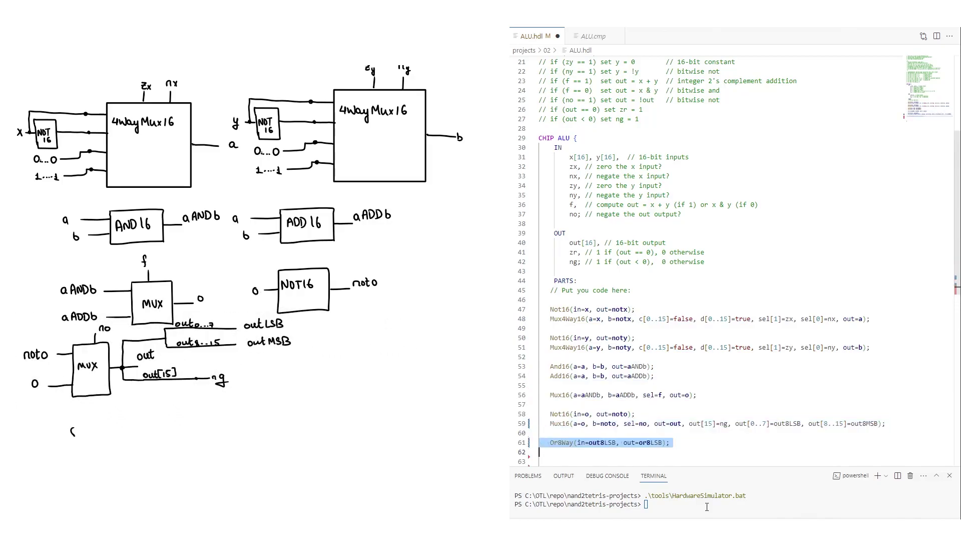
Sketch the Or8Way gate that ORs the low byte, with its input label.
drag(71, 429, 82, 435)
drag(78, 428, 95, 438)
drag(99, 424, 106, 437)
mouse_move(113, 425)
mouse_down()
mouse_move(108, 436)
mouse_move(153, 430)
mouse_up()
mouse_move(154, 410)
mouse_down()
mouse_move(154, 449)
mouse_move(176, 432)
mouse_up()
drag(185, 423, 178, 432)
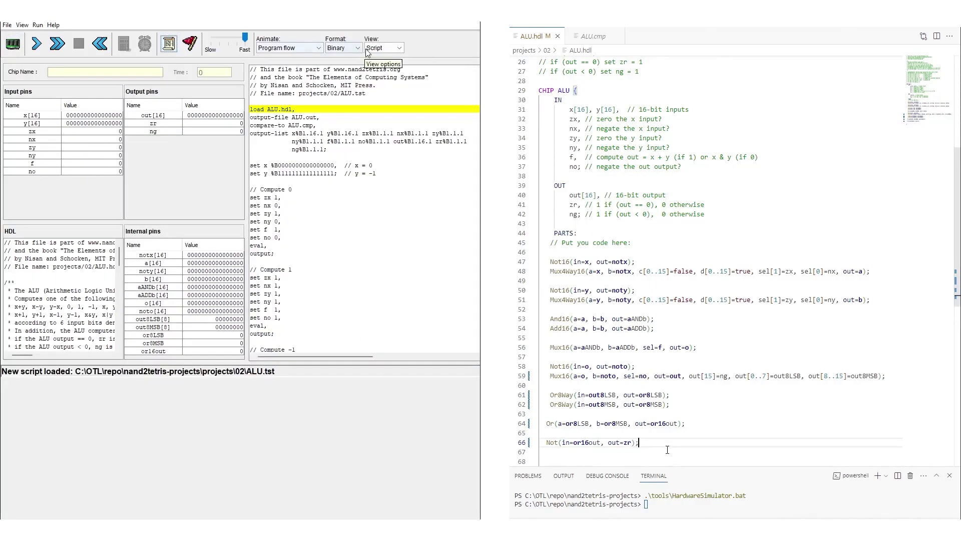
Show the Output view and run the ALU test script to completion.
click(384, 47)
click(379, 65)
click(59, 47)
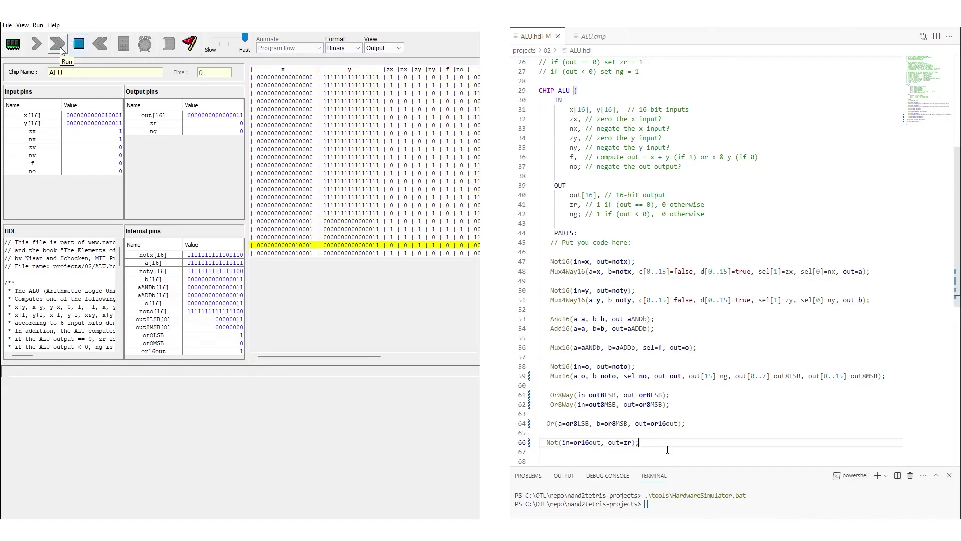